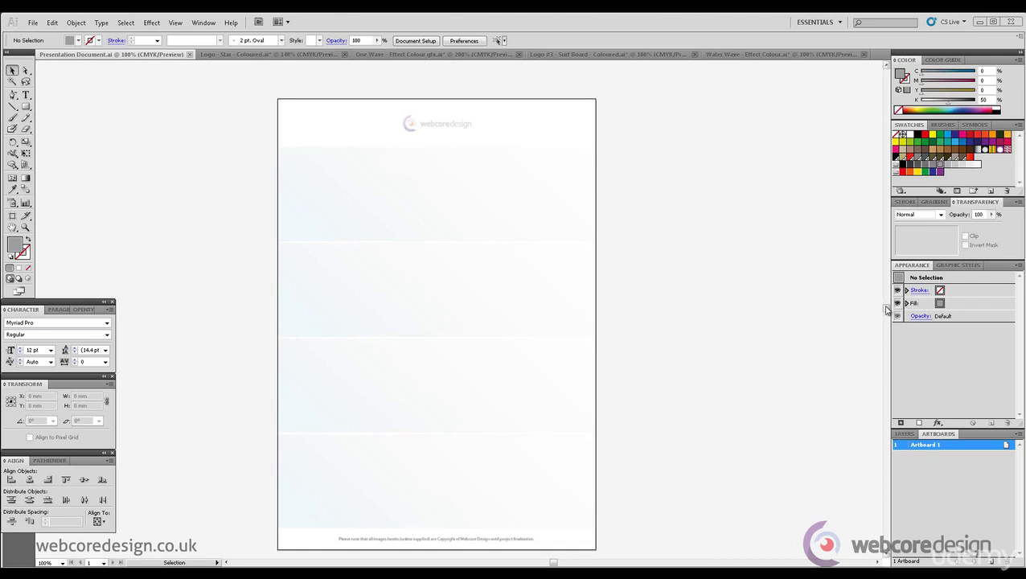
- Zoom in to inspect the footer text, then bring up the Layers panel to view Layer 1's contents
{"action": "left_click_drag", "start_coordinate": [886, 308], "coordinate": [888, 314]}
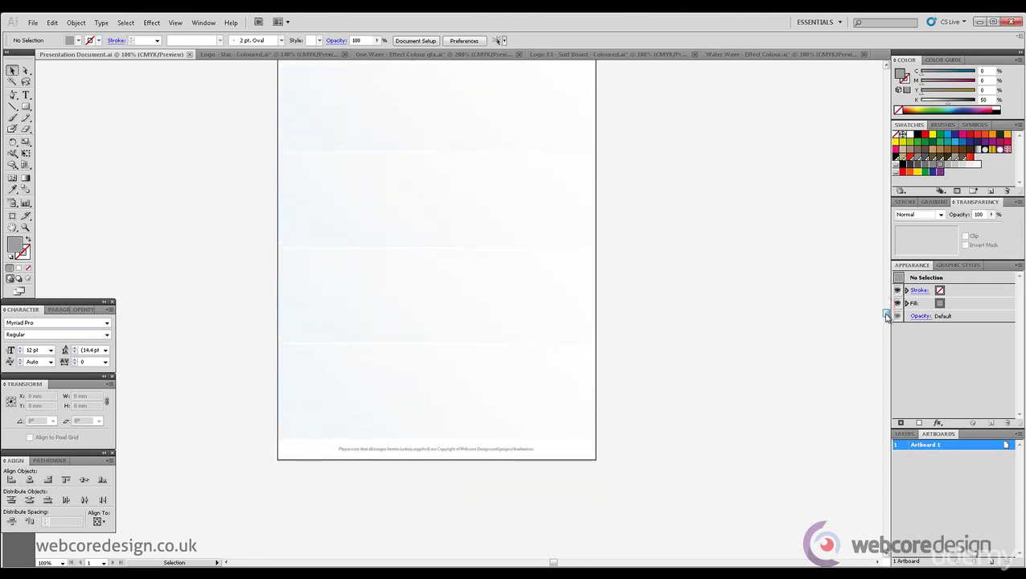
{"action": "left_click", "coordinate": [26, 227]}
{"action": "left_click", "coordinate": [475, 419]}
{"action": "left_click", "coordinate": [404, 318]}
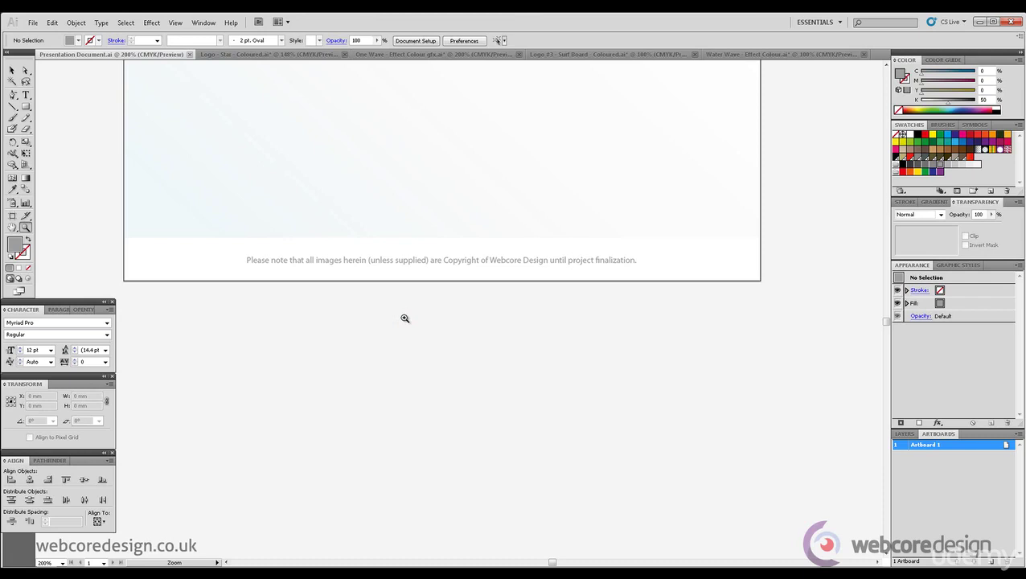
{"action": "left_click", "coordinate": [611, 188], "text": "alt"}
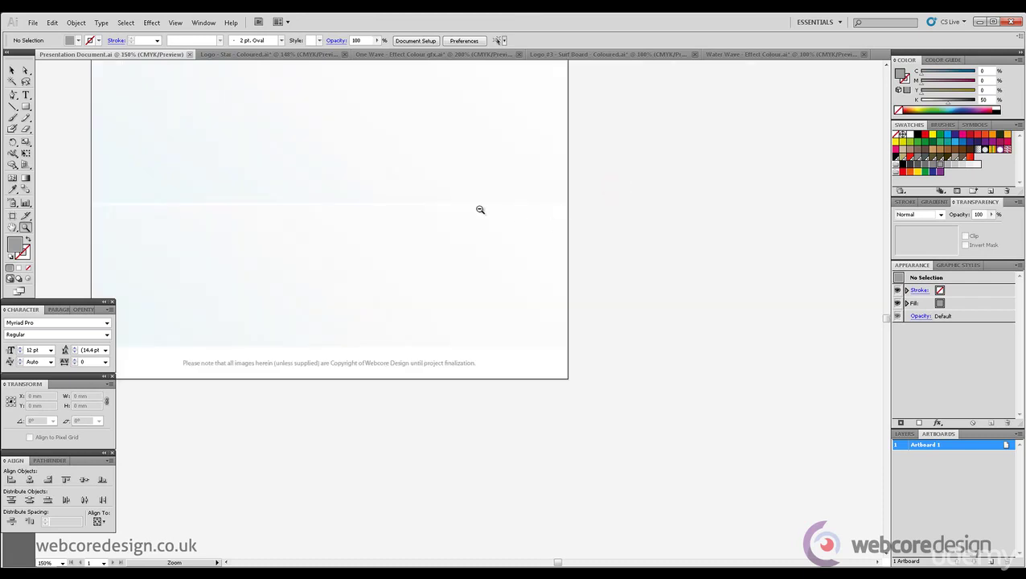
{"action": "left_click", "coordinate": [480, 209], "text": "alt"}
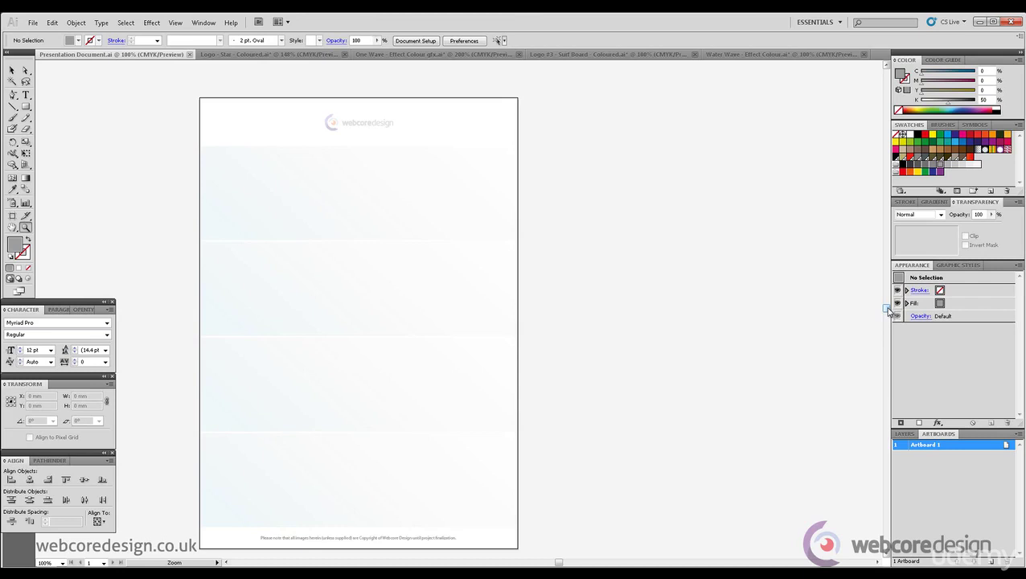
{"action": "key", "text": "v"}
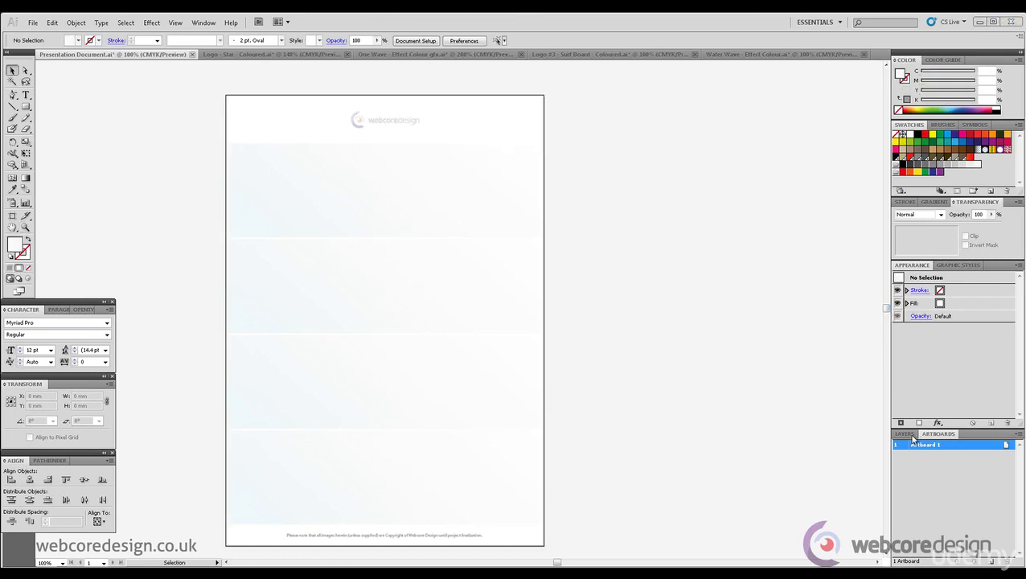
{"action": "left_click", "coordinate": [905, 433]}
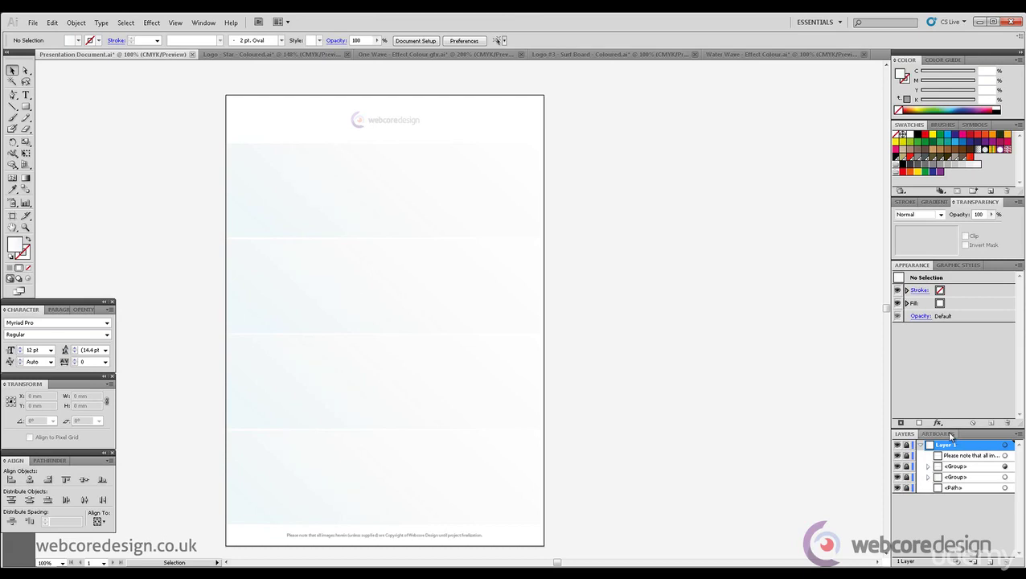
- Add Artboard 2 and Alt-drag a full copy of Artboard 1's artwork onto it
{"action": "left_click", "coordinate": [938, 435]}
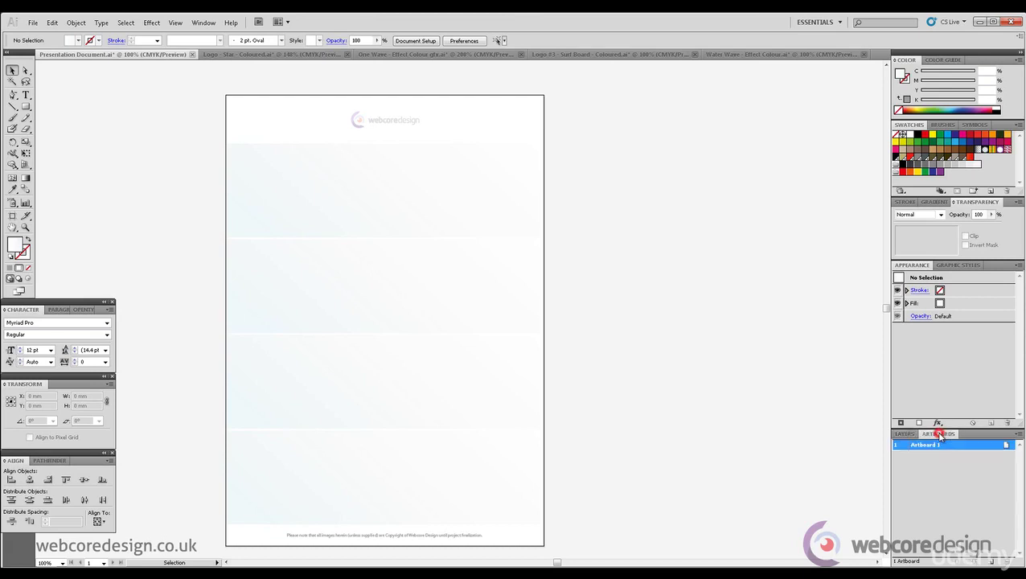
{"action": "left_click", "coordinate": [994, 562]}
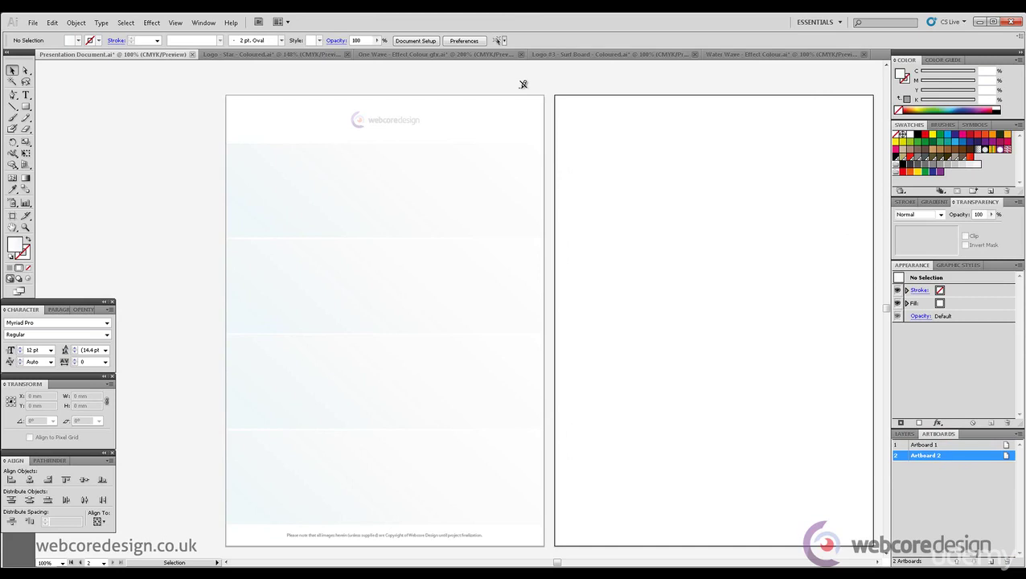
{"action": "left_click", "coordinate": [910, 435]}
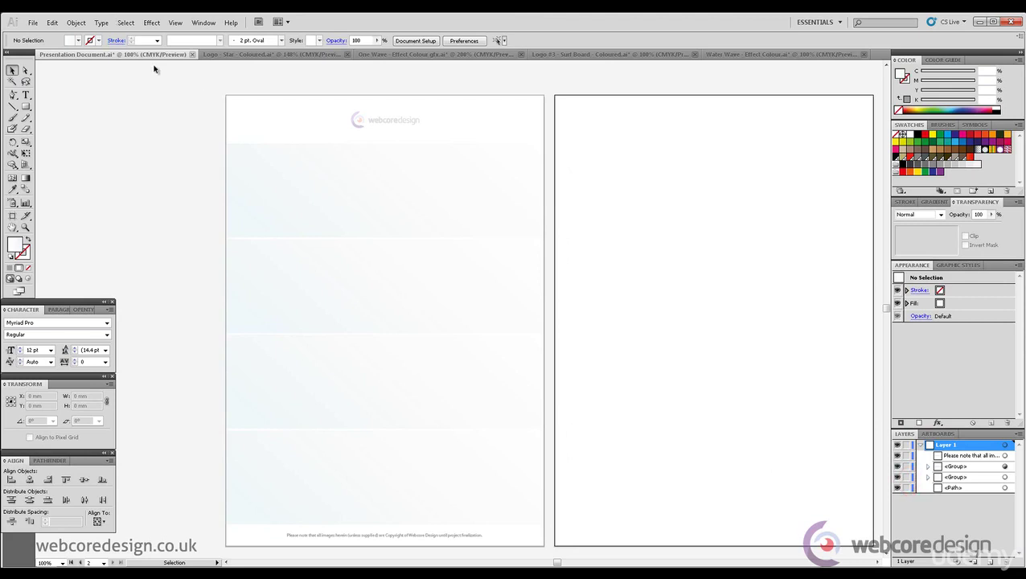
{"action": "left_click_drag", "start_coordinate": [166, 84], "coordinate": [527, 552]}
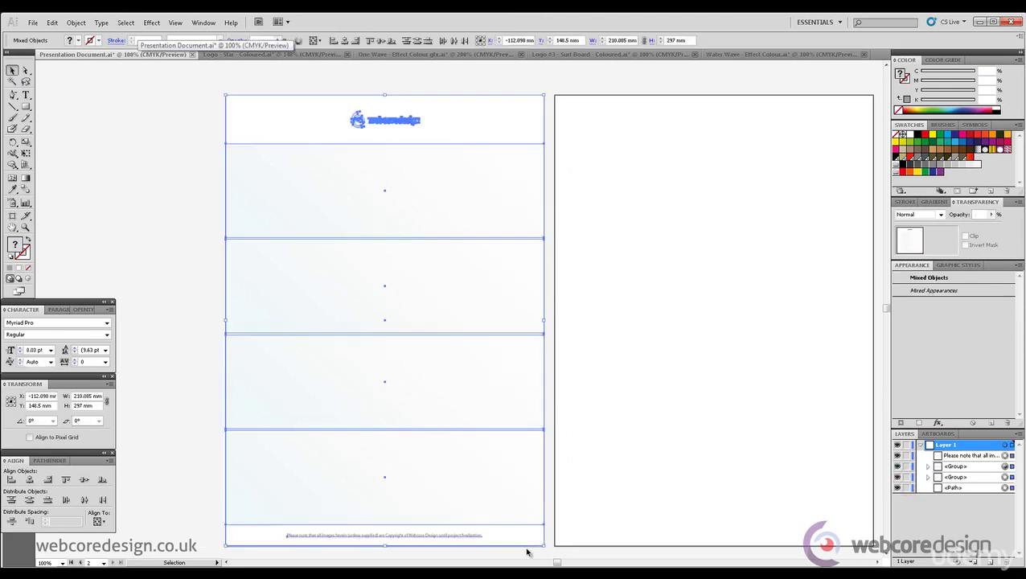
{"action": "mouse_move", "coordinate": [318, 176]}
{"action": "left_mouse_down"}
{"action": "mouse_move", "coordinate": [651, 179]}
{"action": "mouse_move", "coordinate": [321, 167]}
{"action": "left_mouse_up"}
{"action": "left_click", "coordinate": [122, 176]}
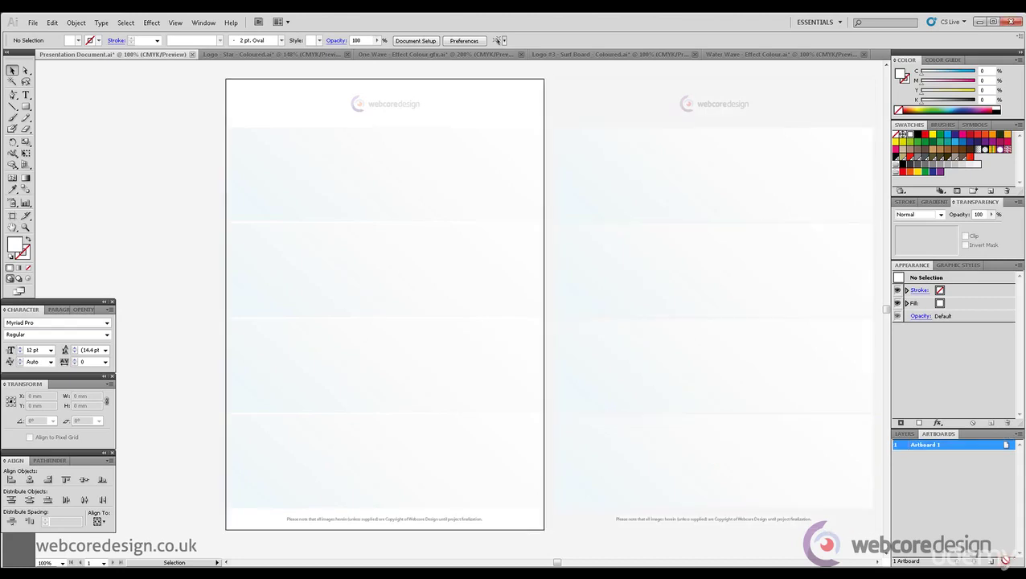
- Delete Artboard 2 and the duplicated sheet artwork beside the original
{"action": "left_click", "coordinate": [1005, 562]}
{"action": "left_click_drag", "start_coordinate": [572, 76], "coordinate": [883, 532]}
{"action": "key", "text": "Delete"}
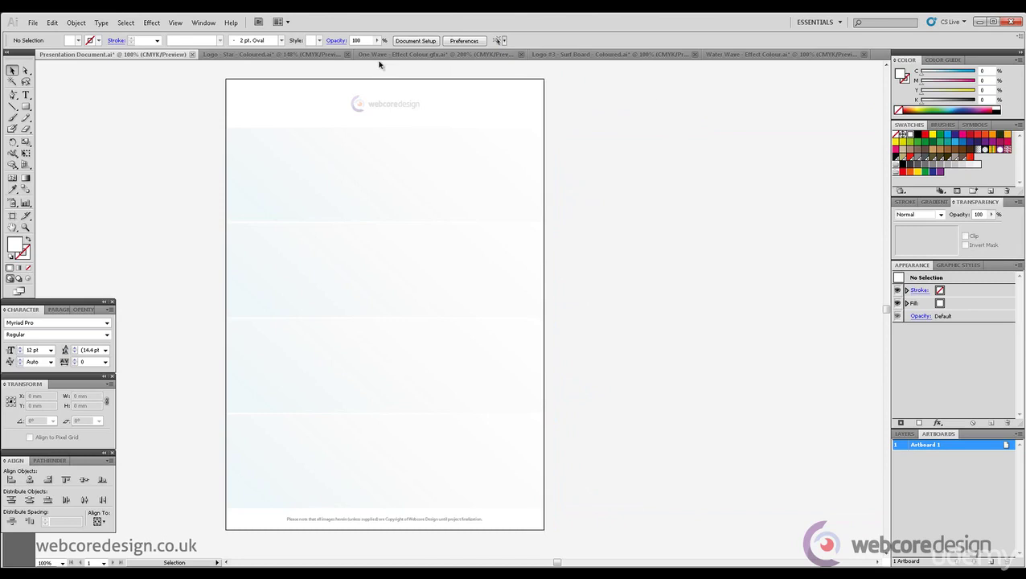
- Group and copy the star First Point logo in the Logo - Star file, then return to Presentation Document
{"action": "left_click", "coordinate": [315, 54]}
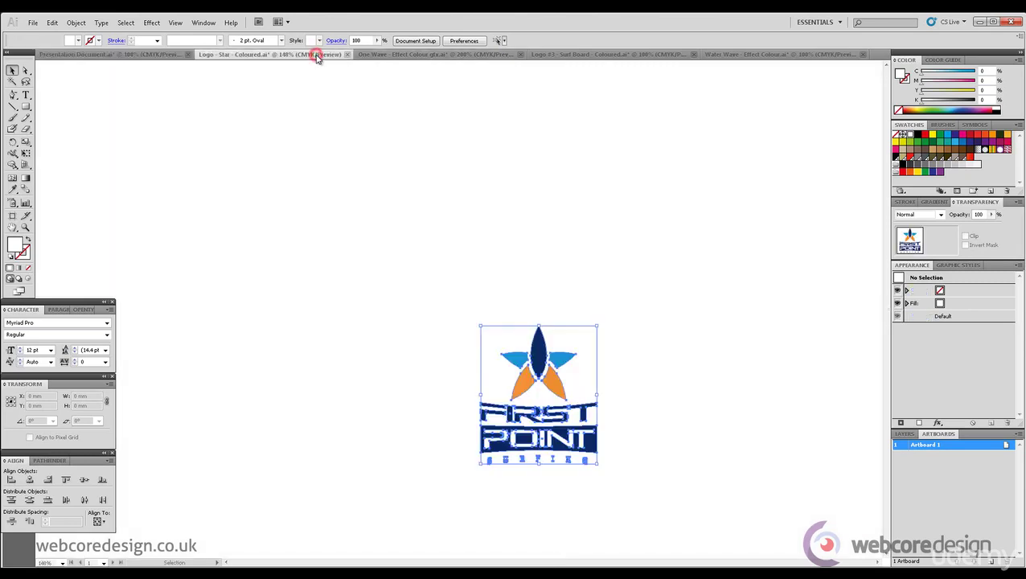
{"action": "left_click", "coordinate": [75, 22]}
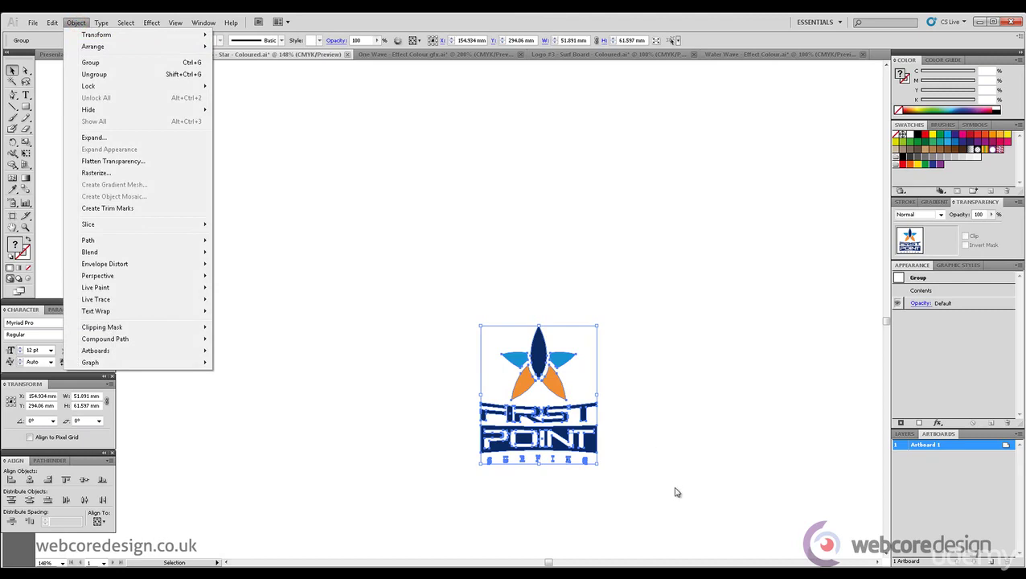
{"action": "left_click", "coordinate": [114, 60]}
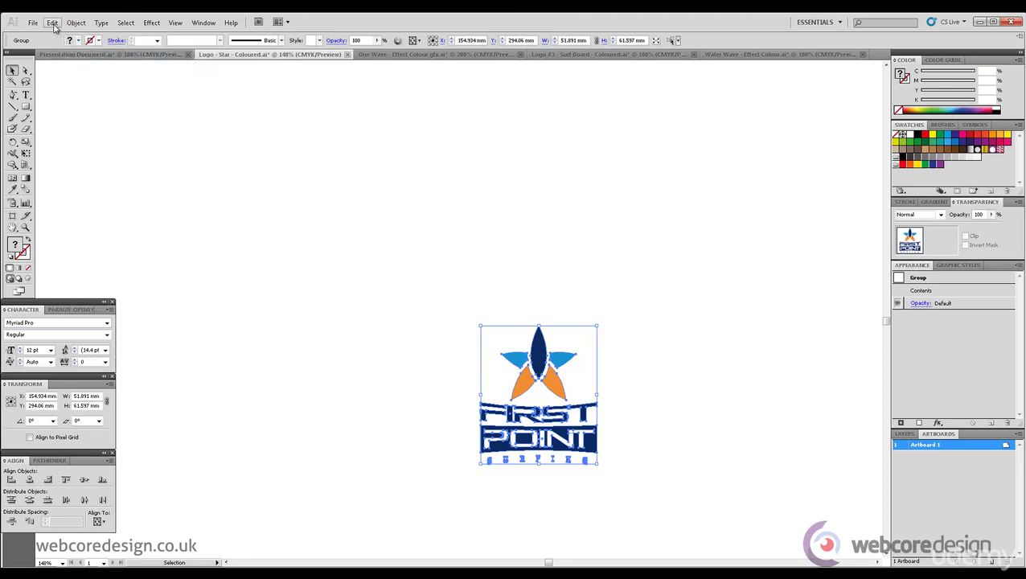
{"action": "left_click", "coordinate": [53, 25]}
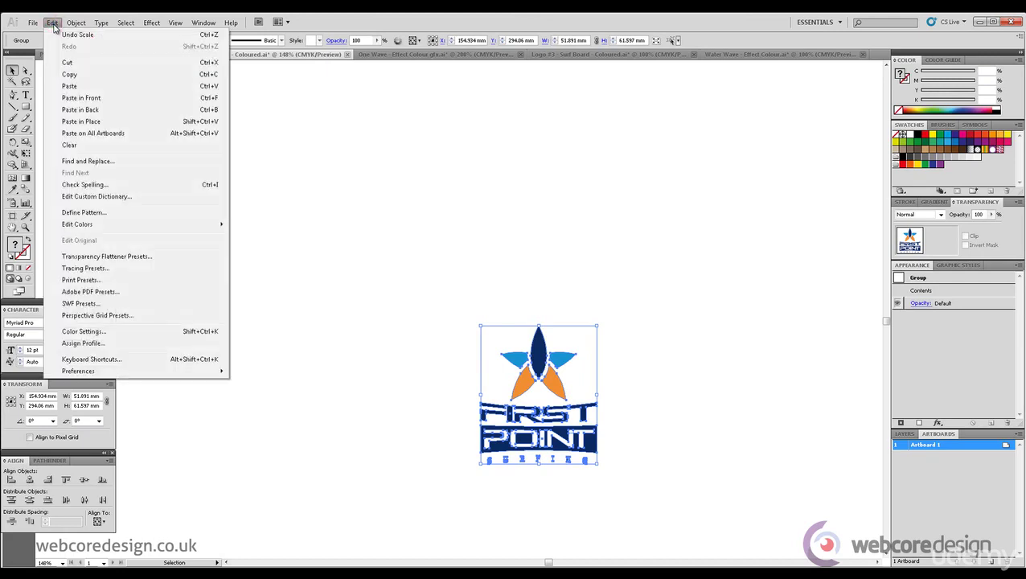
{"action": "left_click", "coordinate": [84, 75]}
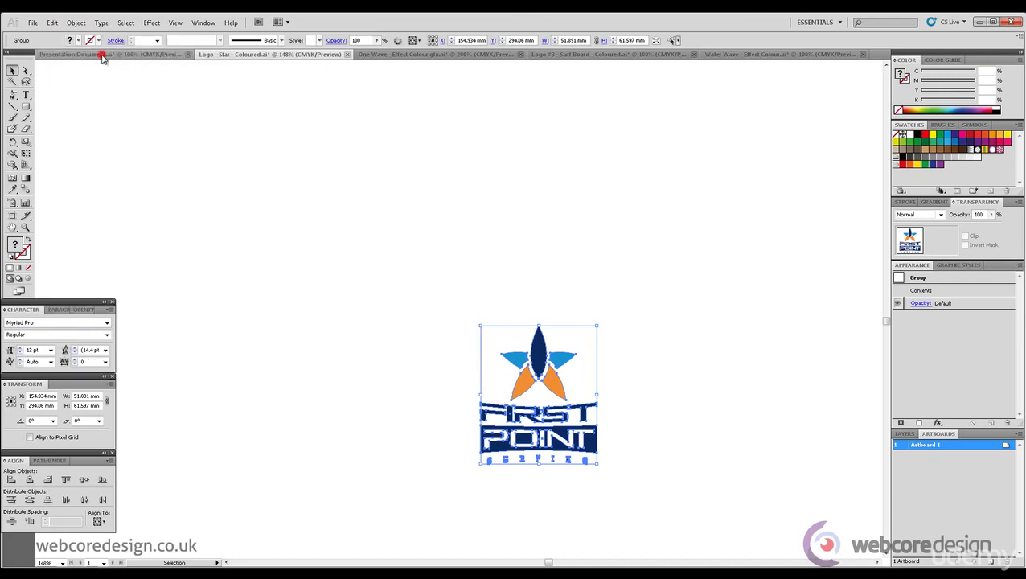
{"action": "left_click", "coordinate": [100, 54]}
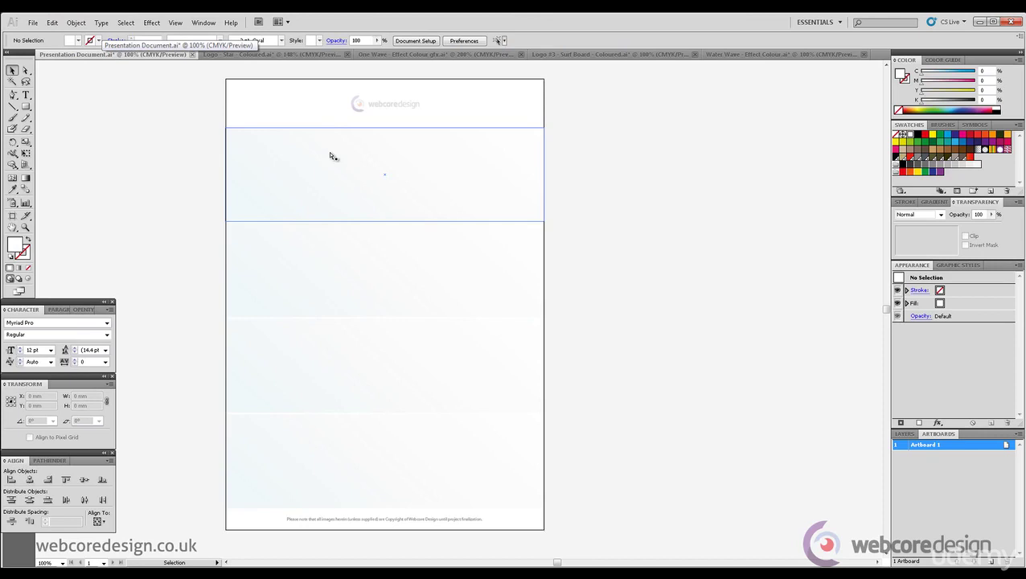
- Paste the star logo, shrink it proportionally and nudge it to centre in the first gradient band
{"action": "key", "text": "ctrl+v"}
{"action": "left_click_drag", "start_coordinate": [496, 265], "coordinate": [384, 159]}
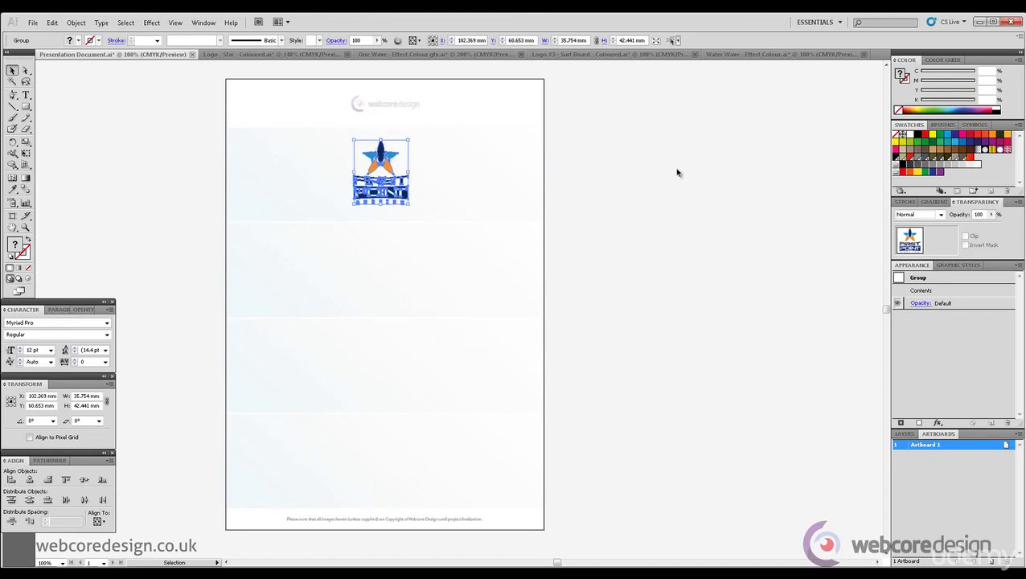
{"action": "left_click", "coordinate": [679, 171]}
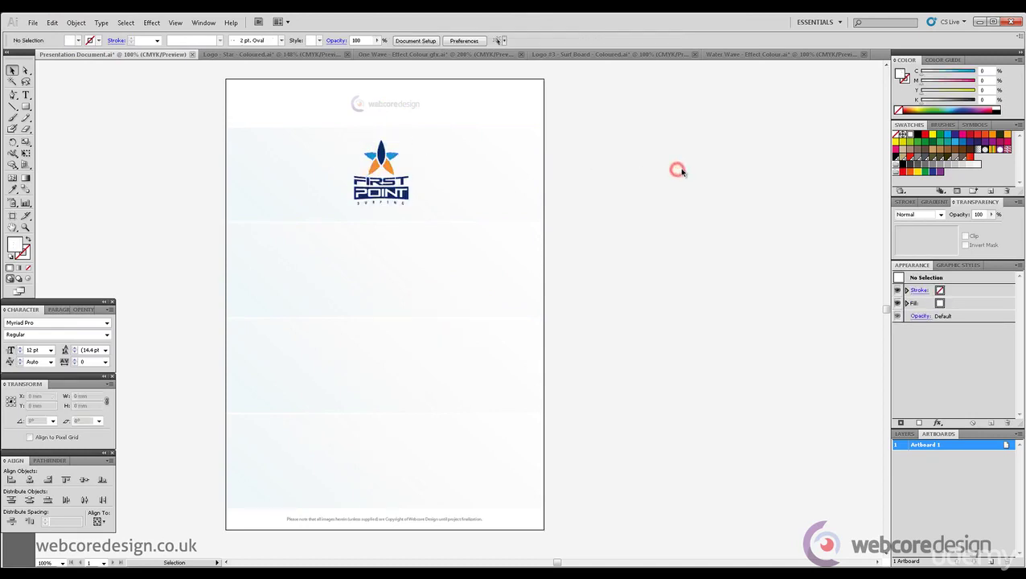
{"action": "key", "text": "ctrl+a"}
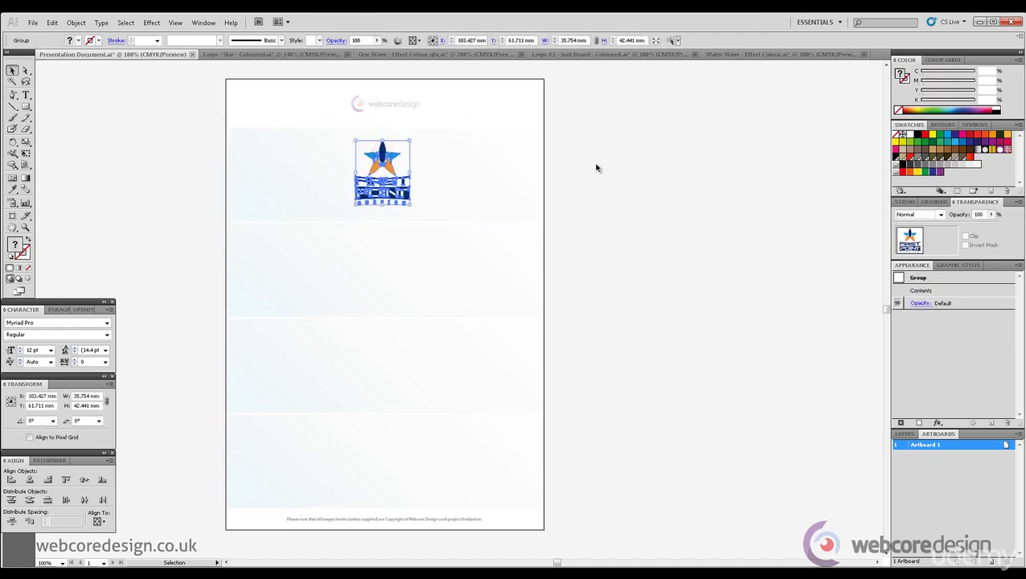
{"action": "key", "text": "Right"}
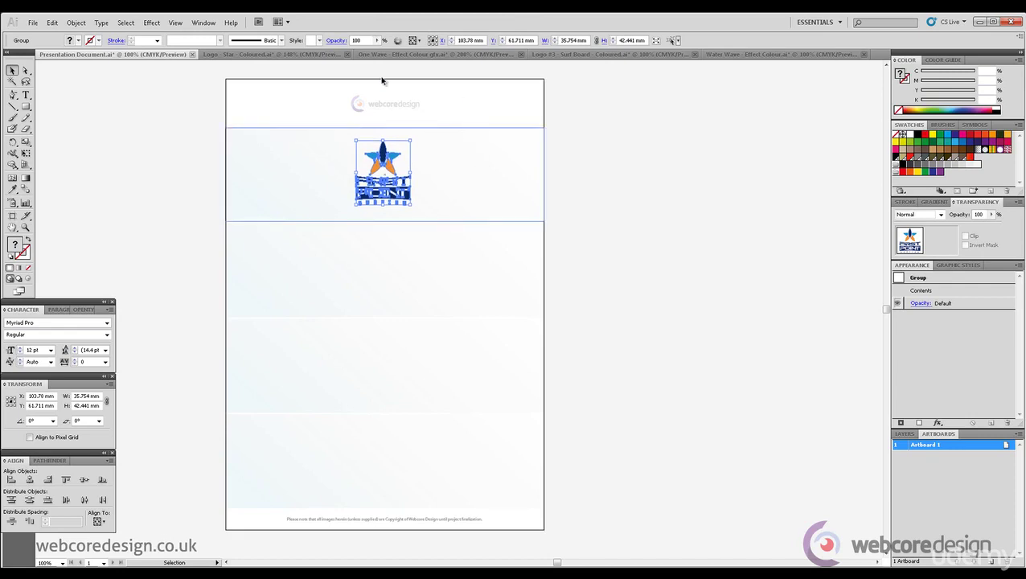
- Select, group and copy the red D logo in the One Wave file, then return to the presentation sheet
{"action": "left_click", "coordinate": [399, 54]}
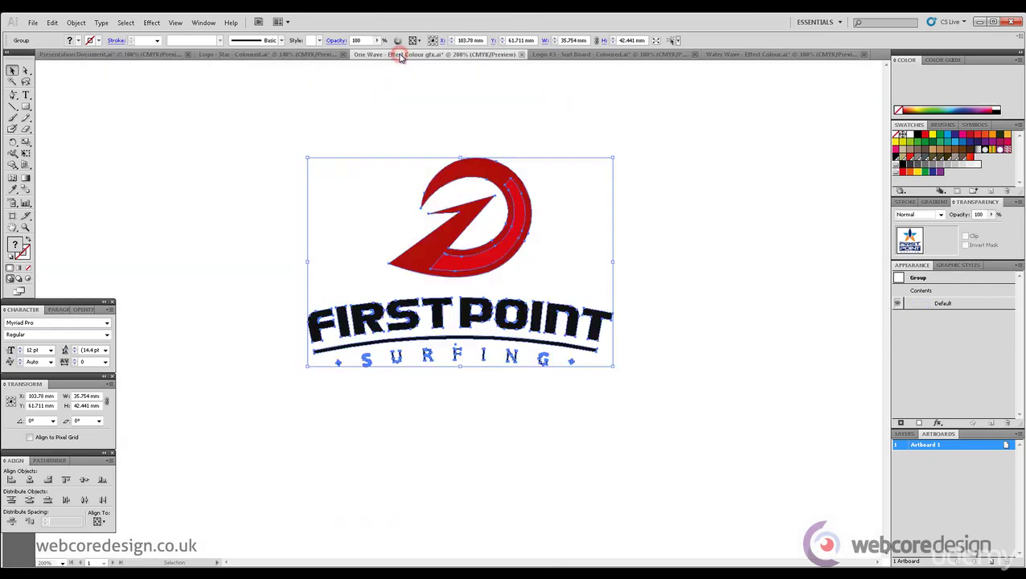
{"action": "left_click", "coordinate": [310, 133]}
{"action": "left_click_drag", "start_coordinate": [195, 144], "coordinate": [659, 401]}
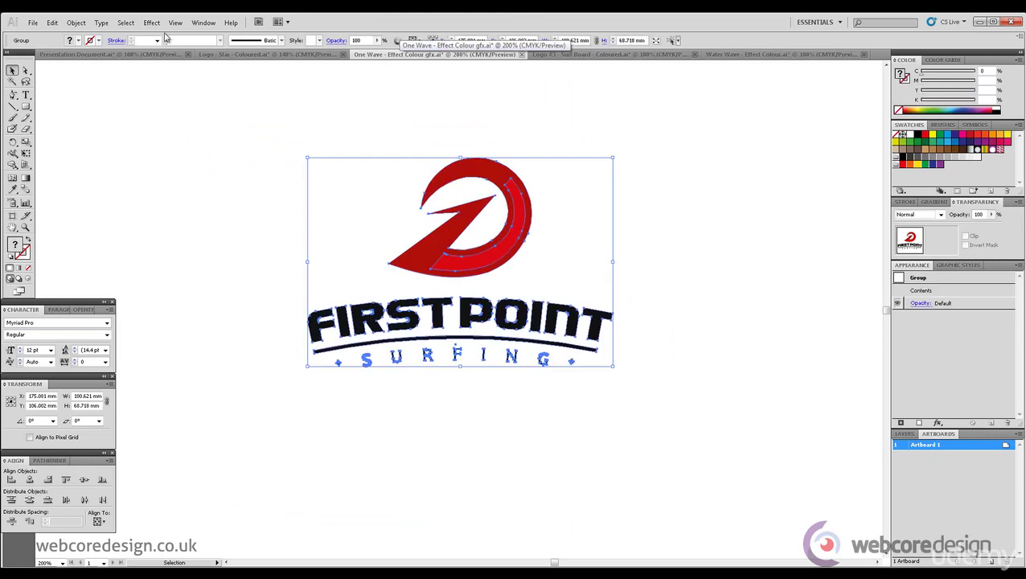
{"action": "left_click", "coordinate": [75, 22]}
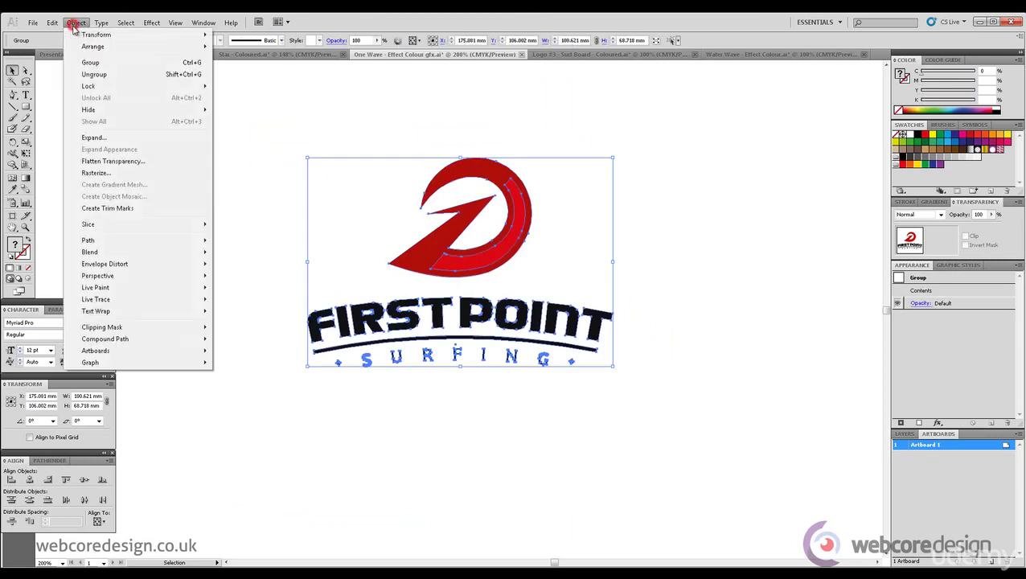
{"action": "left_click", "coordinate": [90, 62]}
{"action": "left_click", "coordinate": [51, 22]}
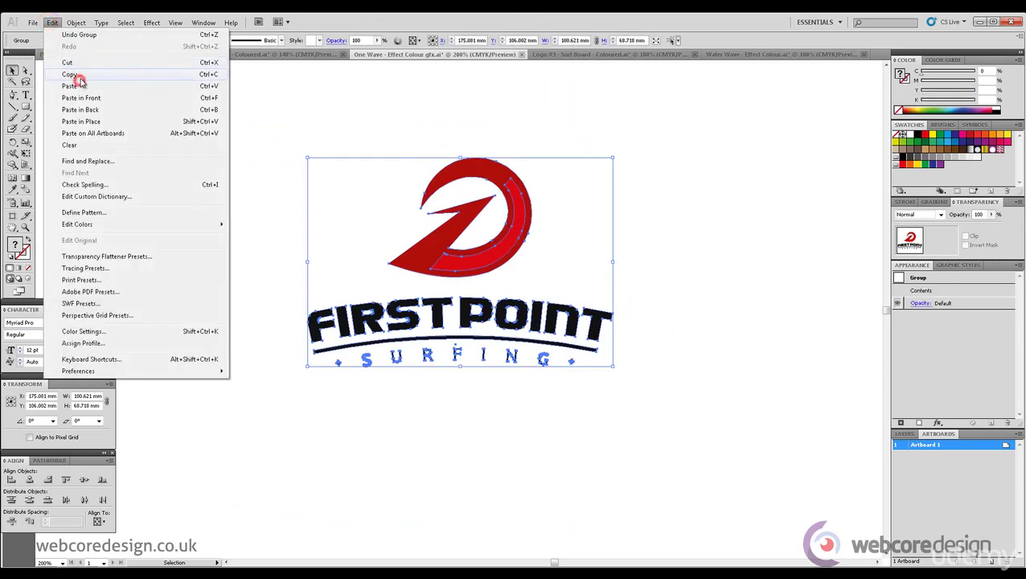
{"action": "left_click", "coordinate": [77, 71]}
{"action": "left_click", "coordinate": [107, 55]}
- Paste the red D logo, shrink it and place it in the second gradient band
{"action": "key", "text": "ctrl+v"}
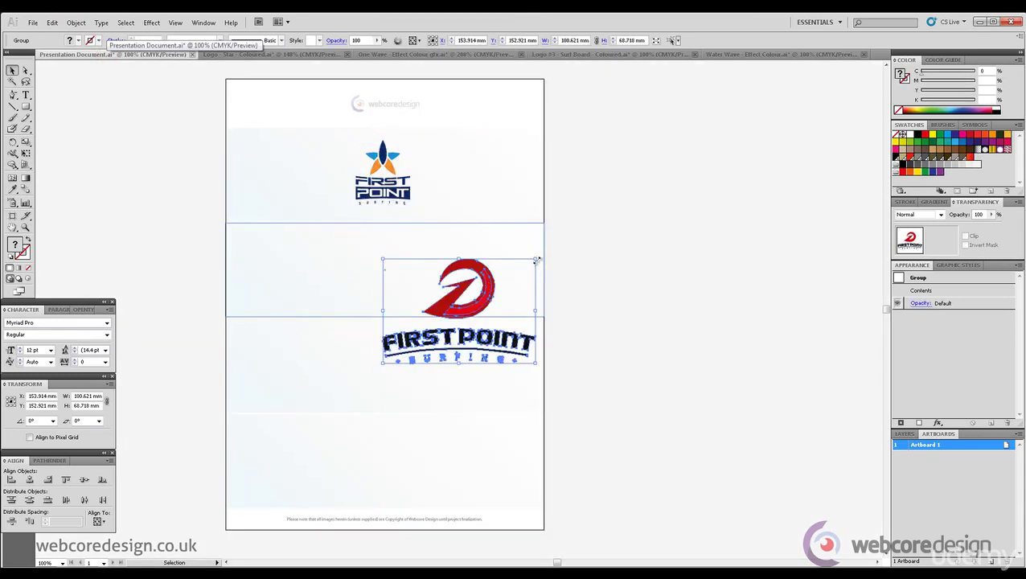
{"action": "left_click_drag", "start_coordinate": [536, 260], "coordinate": [471, 309]}
{"action": "left_click_drag", "start_coordinate": [411, 276], "coordinate": [395, 258]}
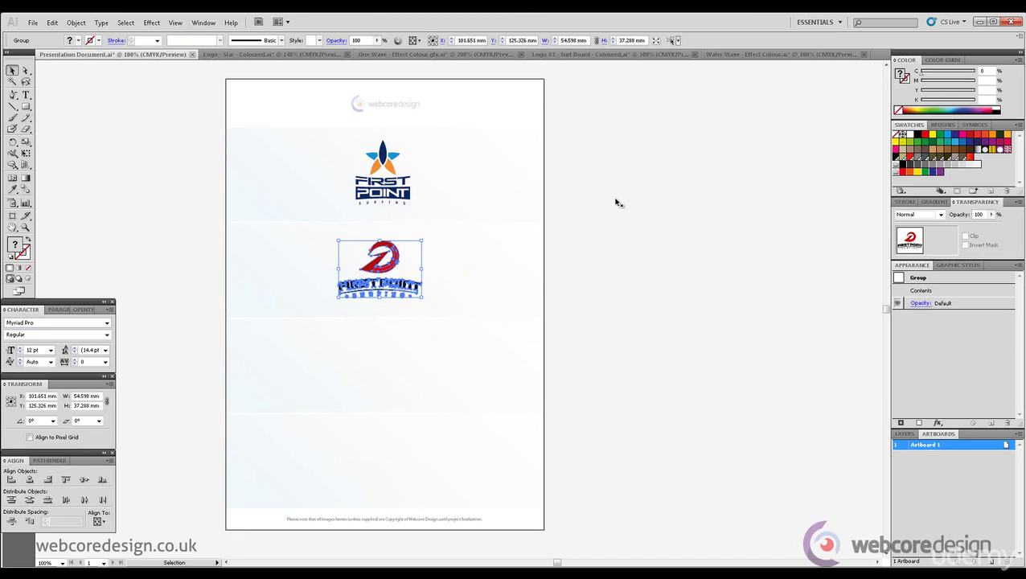
- Group and copy the surfboard logo in the Surf Board file, then return to the presentation sheet
{"action": "left_click", "coordinate": [566, 55]}
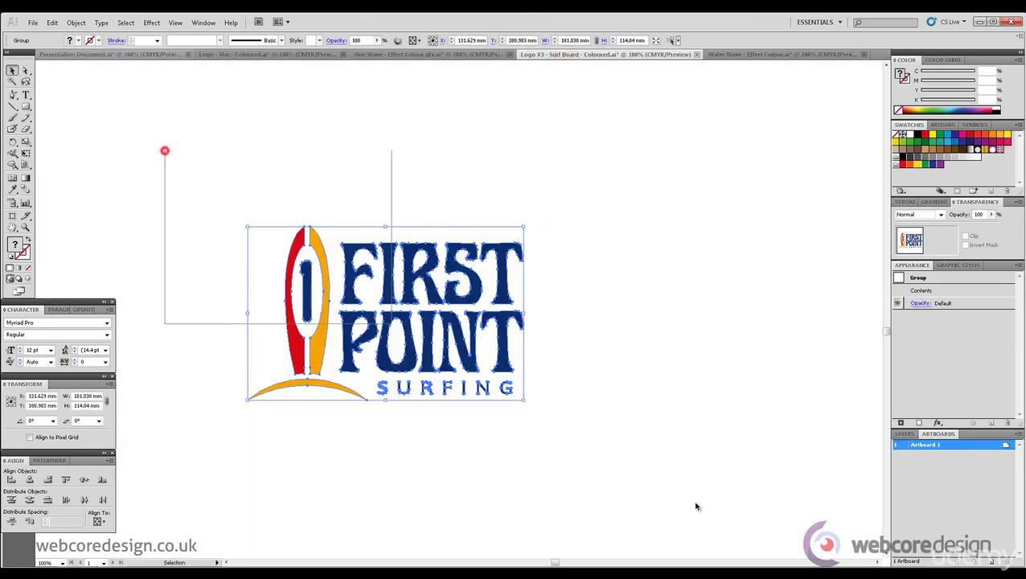
{"action": "left_click", "coordinate": [75, 23]}
{"action": "left_click", "coordinate": [106, 66]}
{"action": "left_click", "coordinate": [52, 22]}
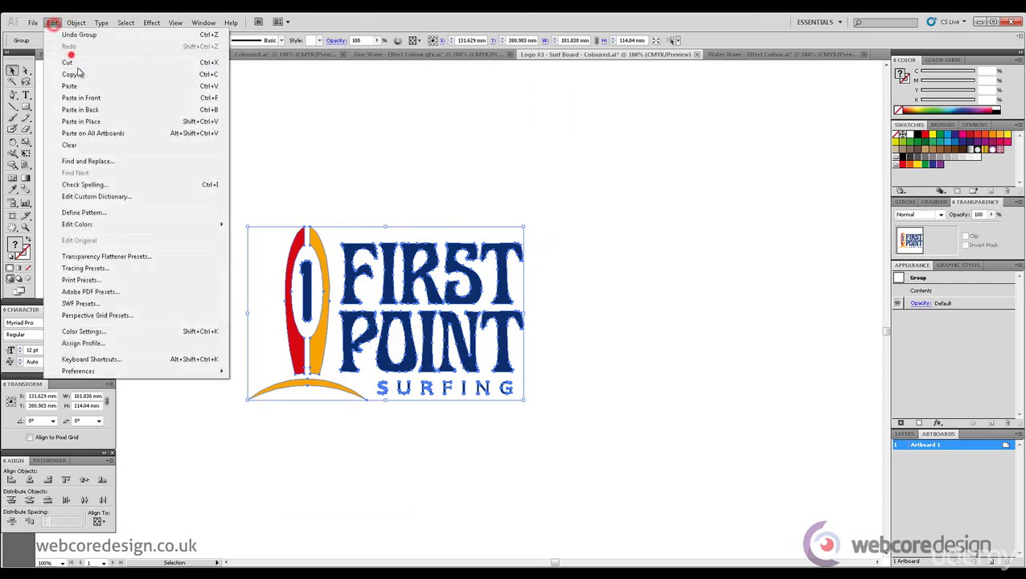
{"action": "left_click", "coordinate": [69, 74]}
{"action": "left_click", "coordinate": [82, 58]}
- Paste the surfboard logo, shrink it and nudge it right to centre in the third band
{"action": "key", "text": "ctrl+v"}
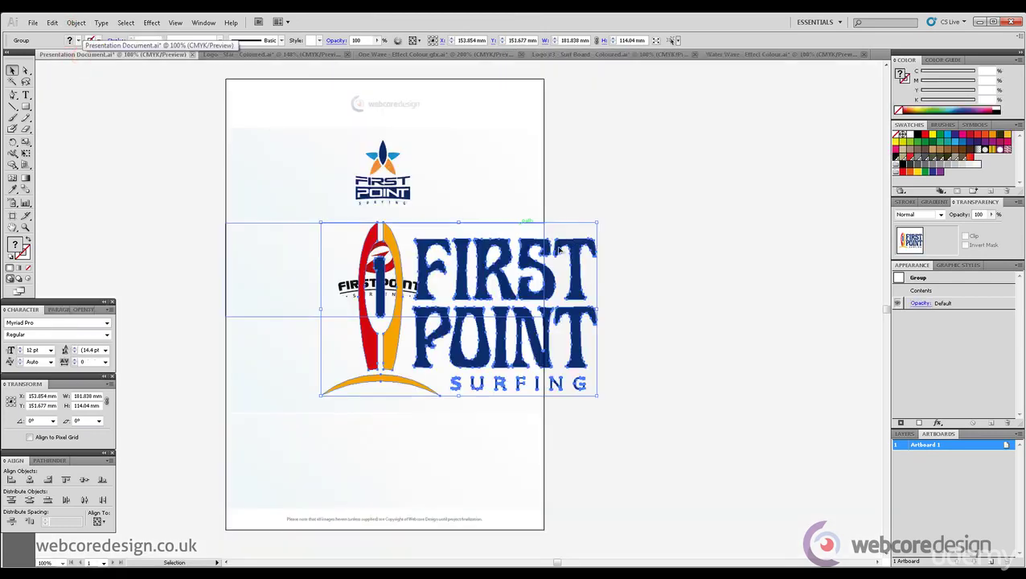
{"action": "left_click_drag", "start_coordinate": [579, 230], "coordinate": [402, 355]}
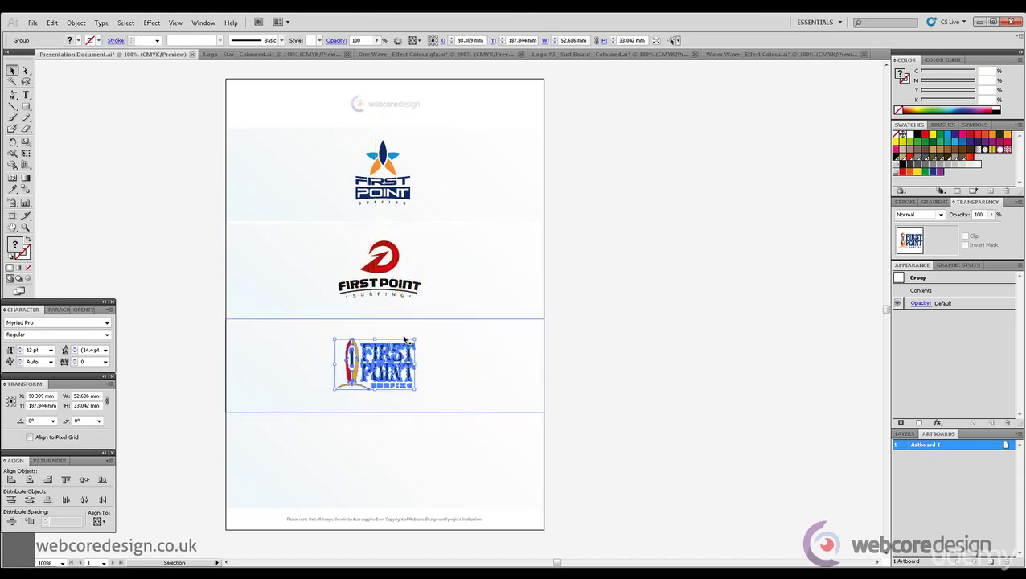
{"action": "left_click", "coordinate": [52, 23]}
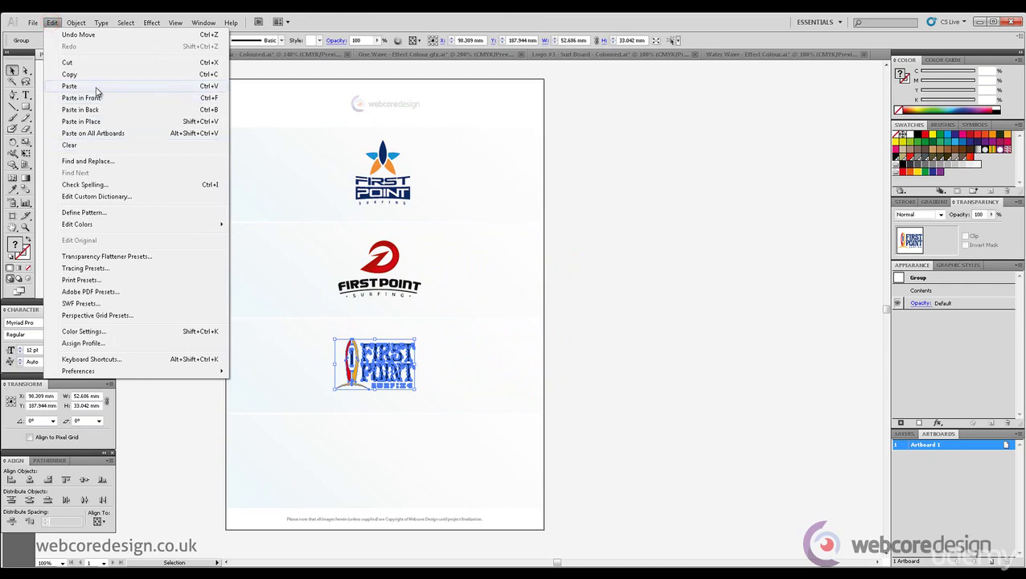
{"action": "left_click", "coordinate": [747, 334]}
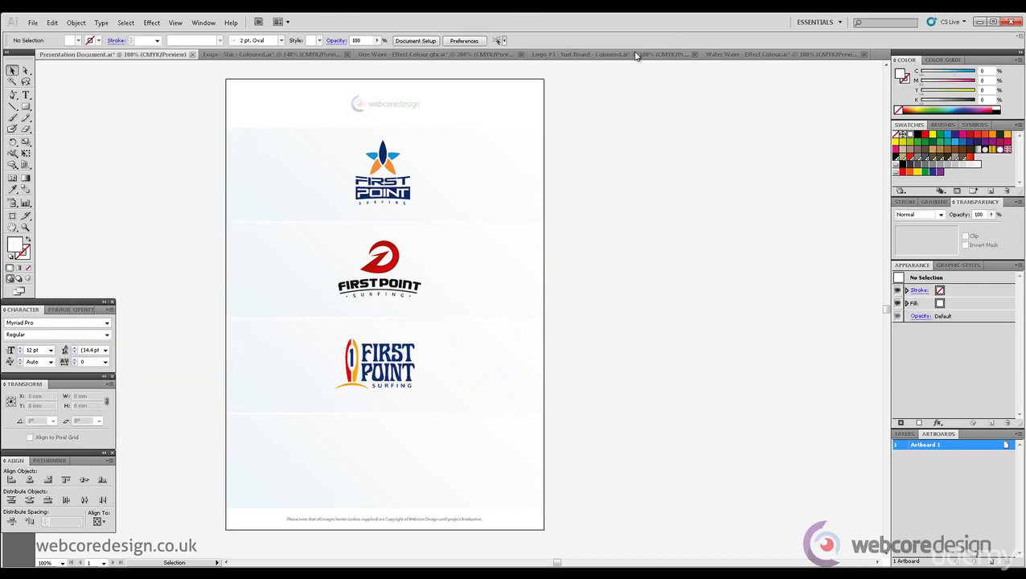
{"action": "left_click", "coordinate": [402, 378]}
{"action": "key", "text": "Right"}
{"action": "key", "text": "Right"}
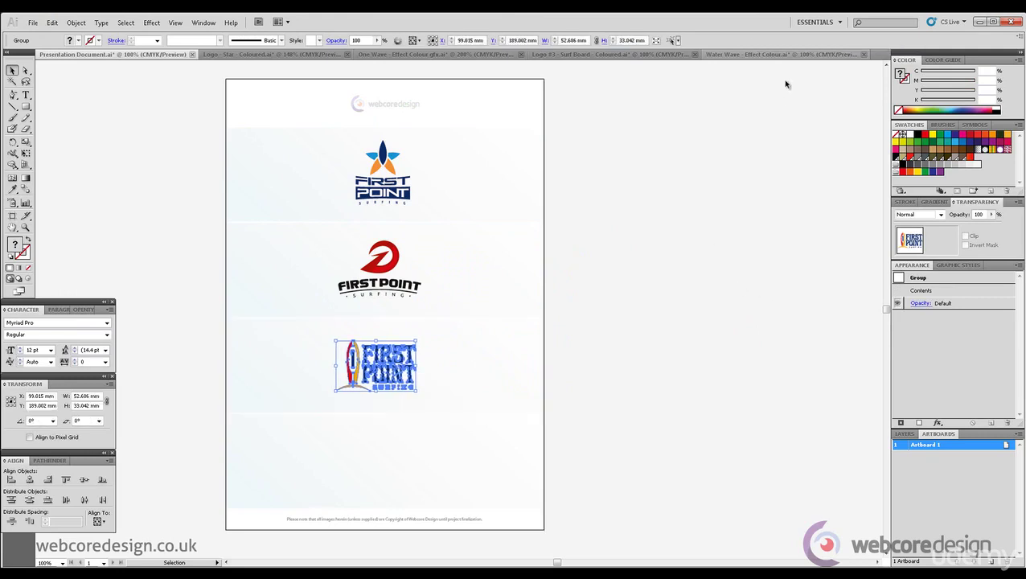
- Group and copy the swan wave logo in the Water Wave file, then return to the presentation sheet
{"action": "left_click", "coordinate": [802, 57]}
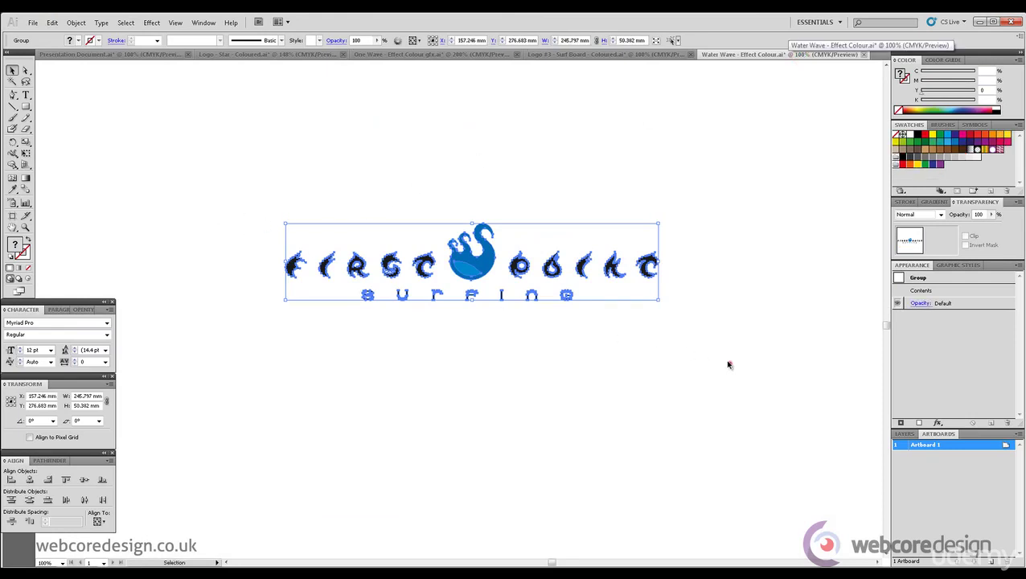
{"action": "left_click", "coordinate": [76, 24]}
{"action": "left_click", "coordinate": [95, 62]}
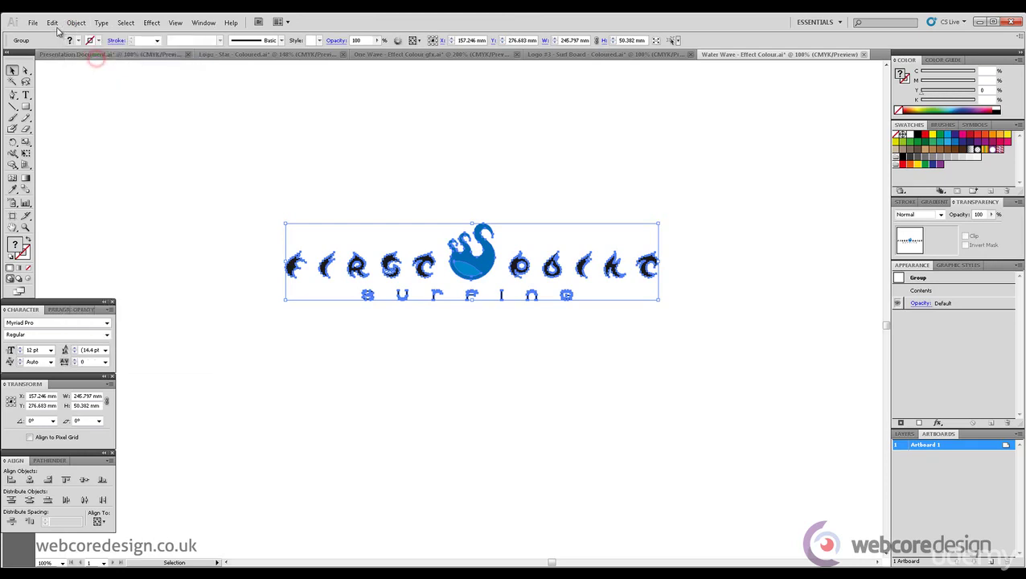
{"action": "left_click", "coordinate": [52, 23]}
{"action": "left_click", "coordinate": [76, 74]}
{"action": "left_click", "coordinate": [76, 54]}
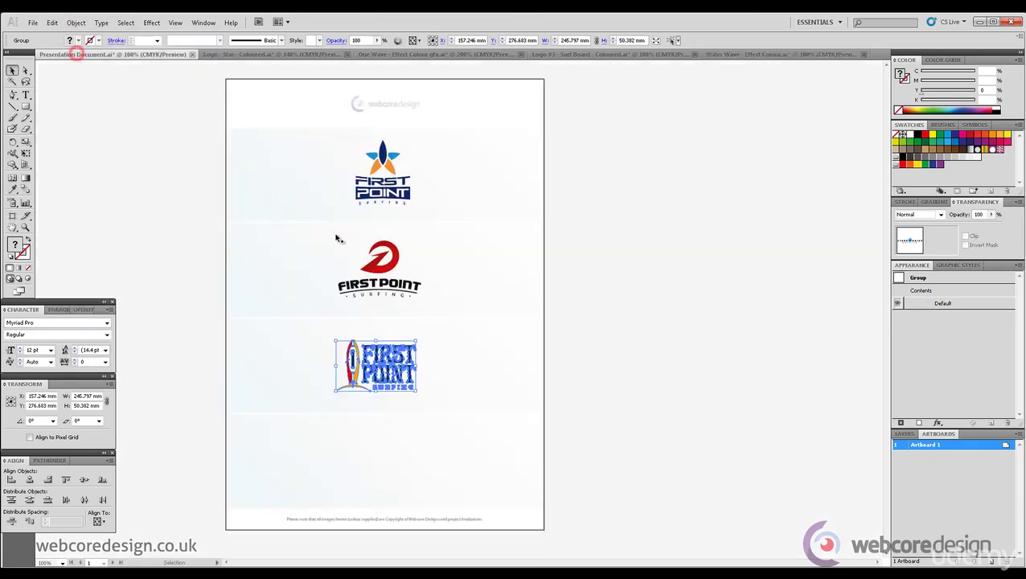
- Paste the wave logo, shrink it and centre it in the bottom gradient band
{"action": "key", "text": "ctrl+v"}
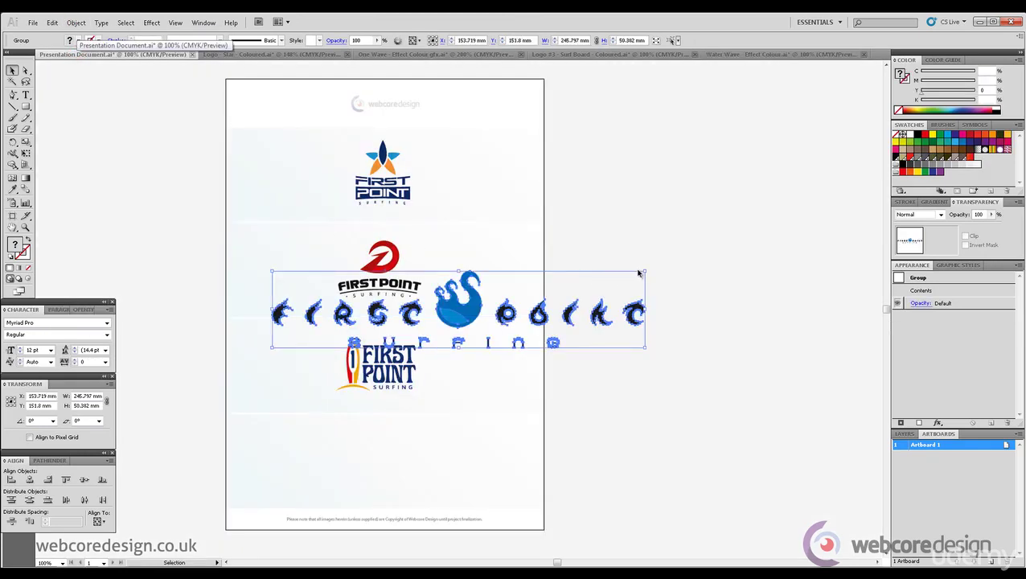
{"action": "left_click_drag", "start_coordinate": [646, 272], "coordinate": [455, 310]}
{"action": "left_click_drag", "start_coordinate": [365, 313], "coordinate": [396, 456]}
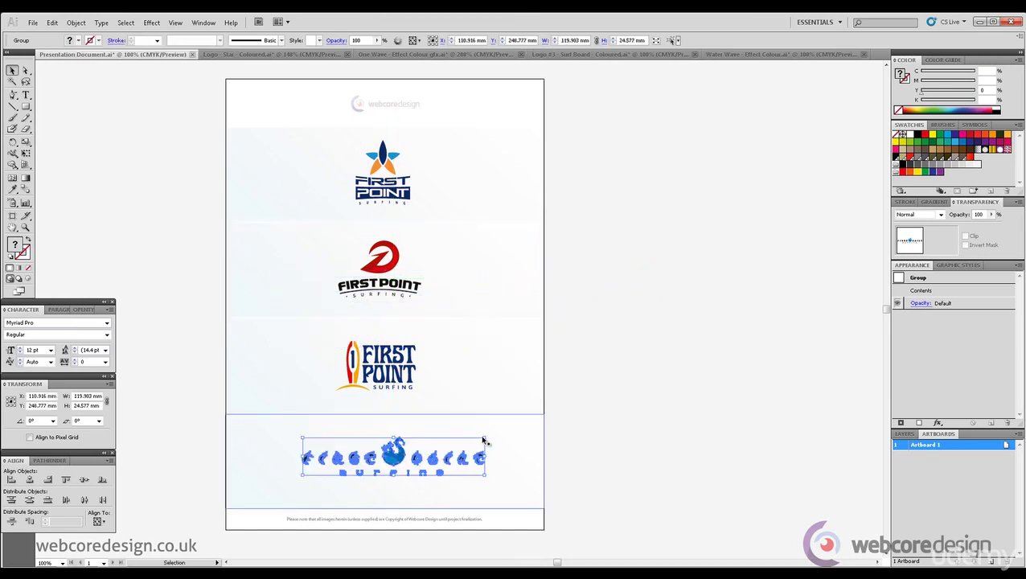
{"action": "left_click_drag", "start_coordinate": [485, 437], "coordinate": [453, 444]}
{"action": "left_click_drag", "start_coordinate": [380, 459], "coordinate": [385, 460]}
- Nudge the wave logo left and up to centre it in the bottom band
{"action": "left_click", "coordinate": [710, 377]}
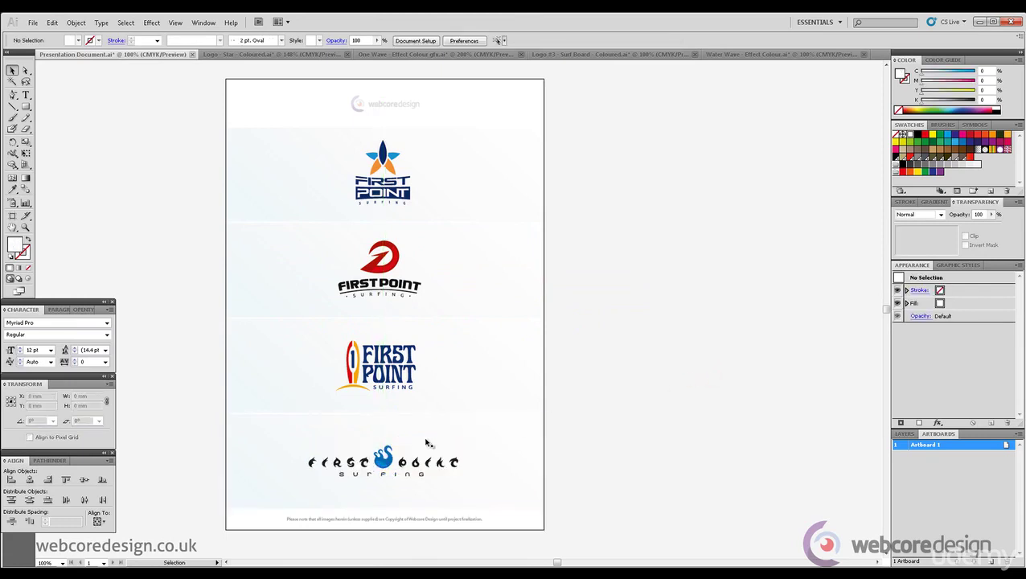
{"action": "left_click", "coordinate": [385, 459]}
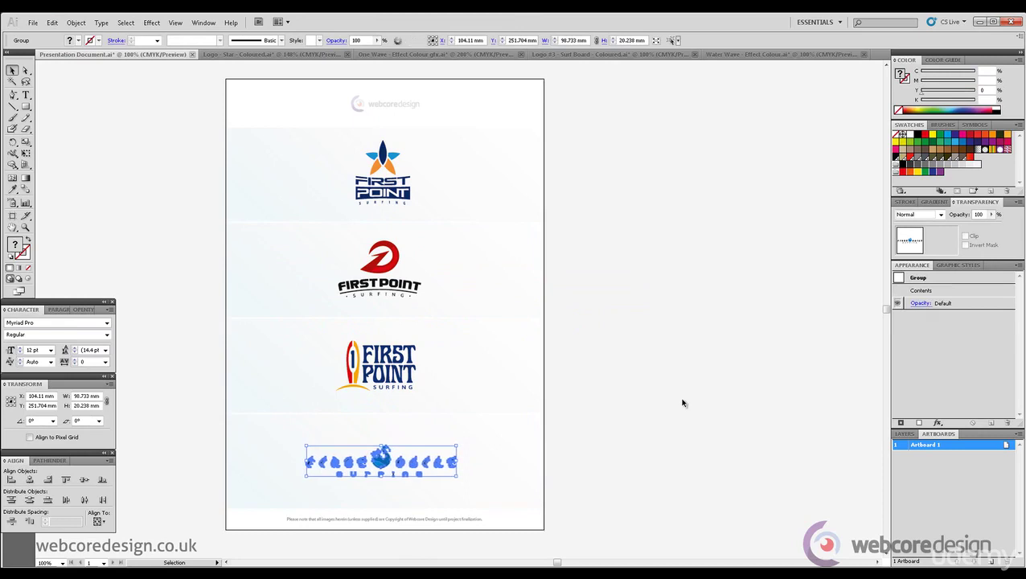
{"action": "key", "text": "Left"}
{"action": "key", "text": "Left"}
{"action": "key", "text": "Left"}
{"action": "key", "text": "Left"}
{"action": "key", "text": "Up"}
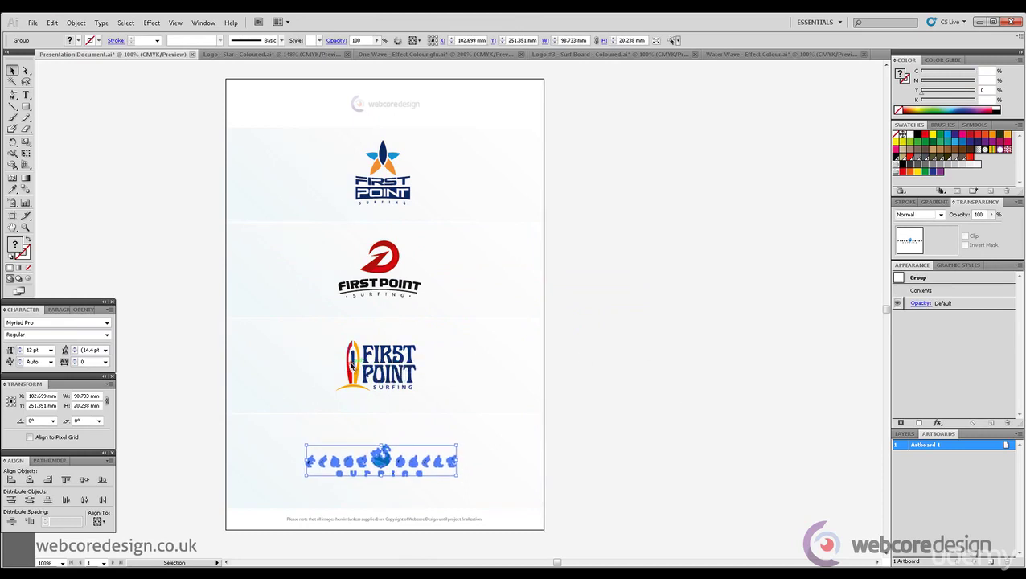
- Check the surfboard, red D and star logo positions and realign the surfboard logo in band three
{"action": "left_click", "coordinate": [351, 366]}
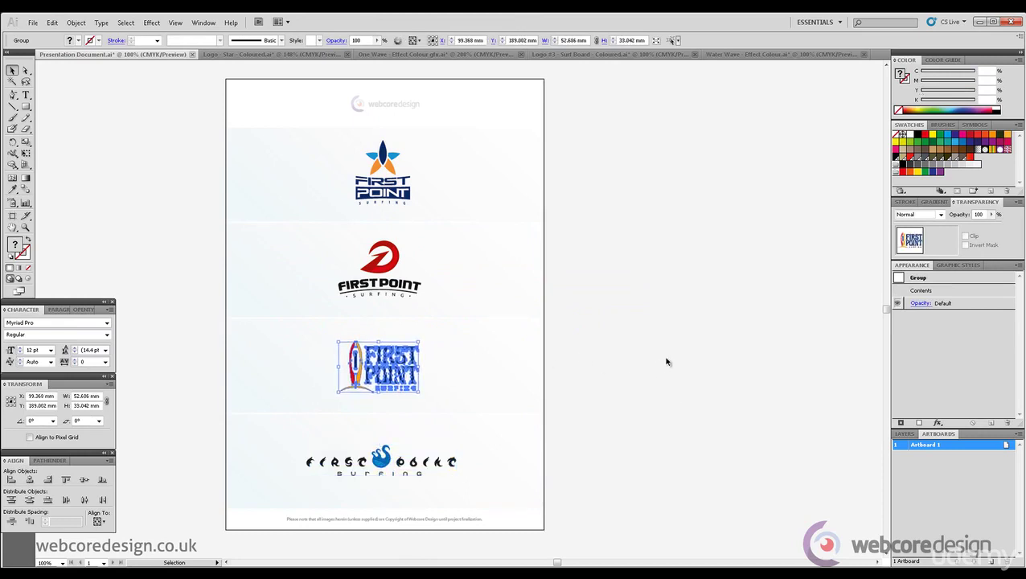
{"action": "left_click", "coordinate": [666, 361]}
{"action": "left_click", "coordinate": [384, 266]}
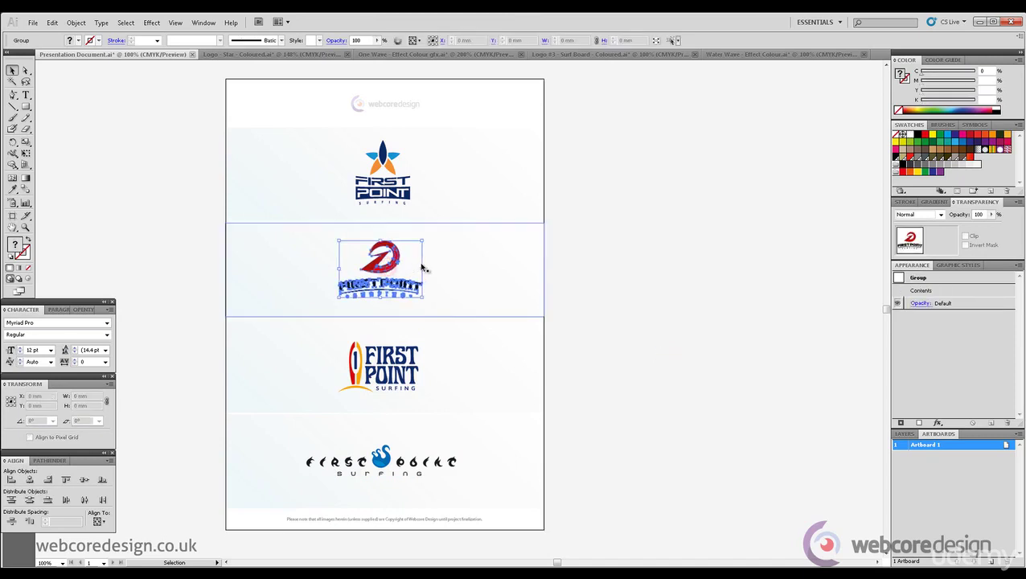
{"action": "left_click", "coordinate": [406, 191]}
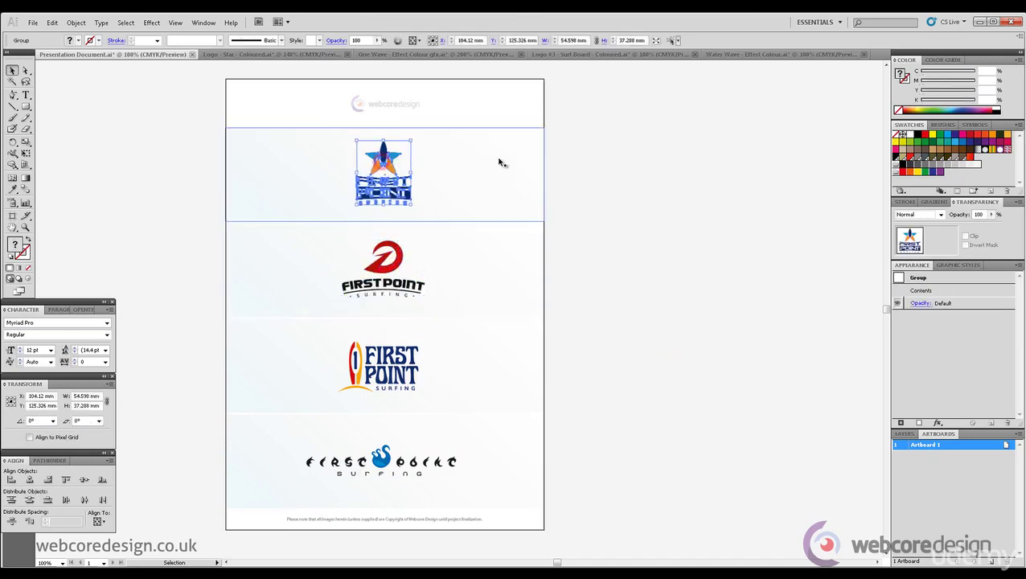
{"action": "left_click", "coordinate": [669, 194]}
{"action": "left_click", "coordinate": [378, 366]}
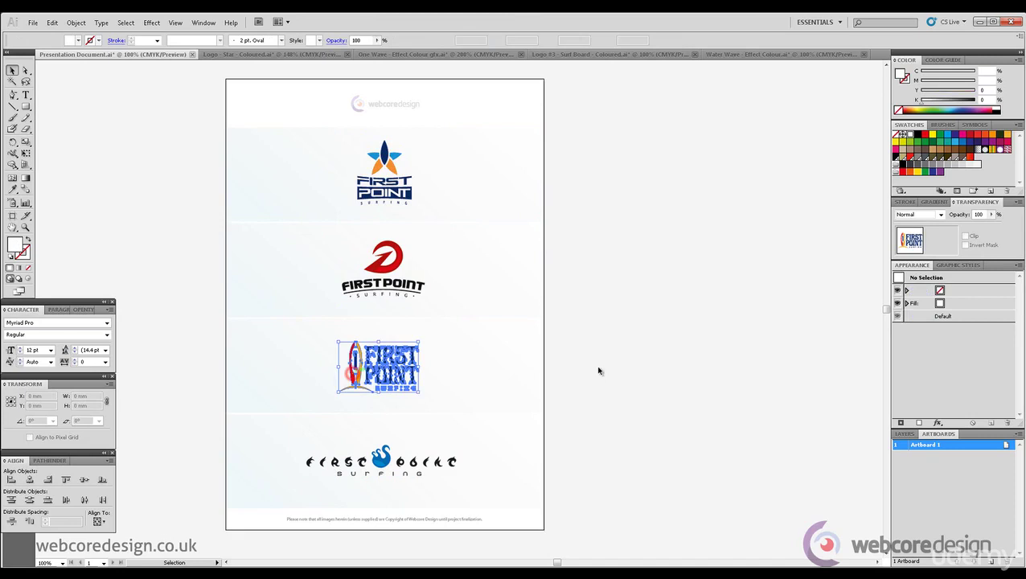
{"action": "left_click", "coordinate": [640, 353]}
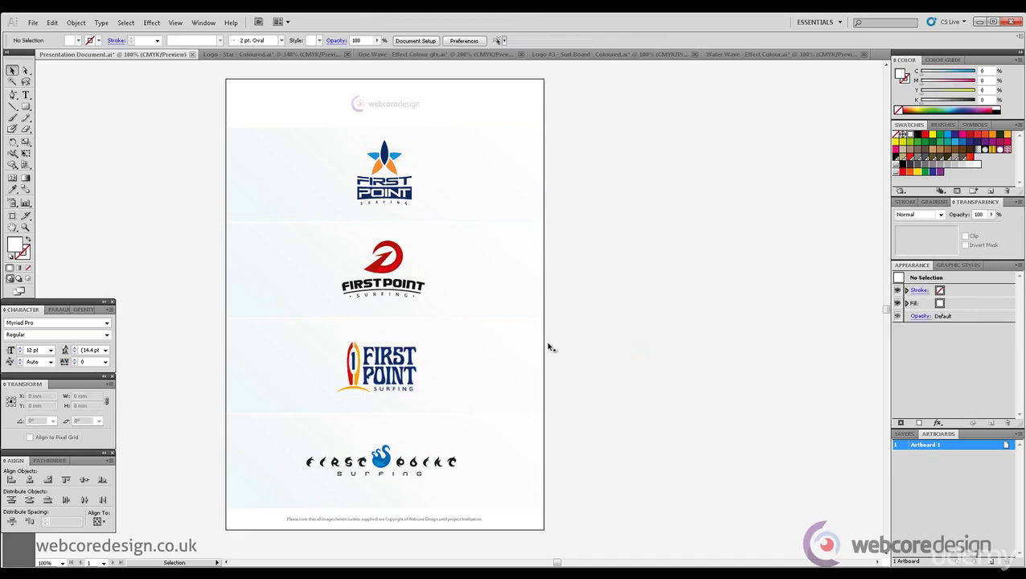
{"action": "left_click", "coordinate": [402, 372]}
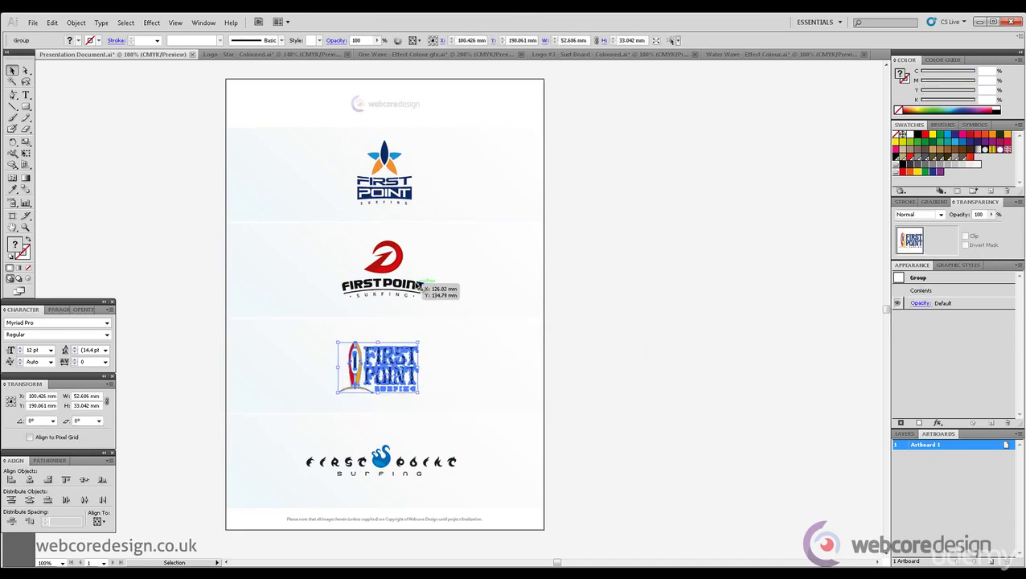
{"action": "left_click_drag", "start_coordinate": [418, 285], "coordinate": [384, 358]}
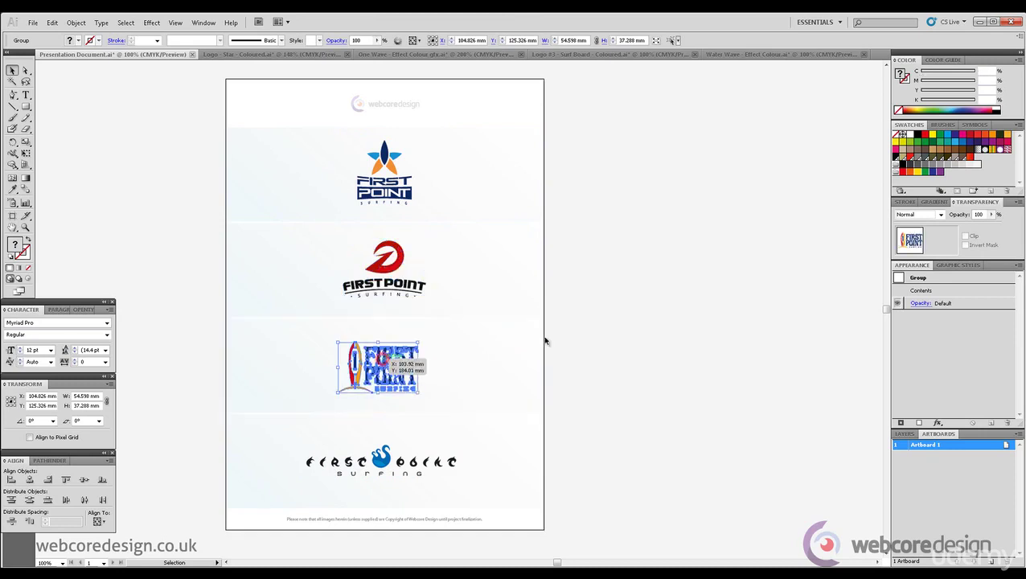
{"action": "left_click", "coordinate": [708, 341]}
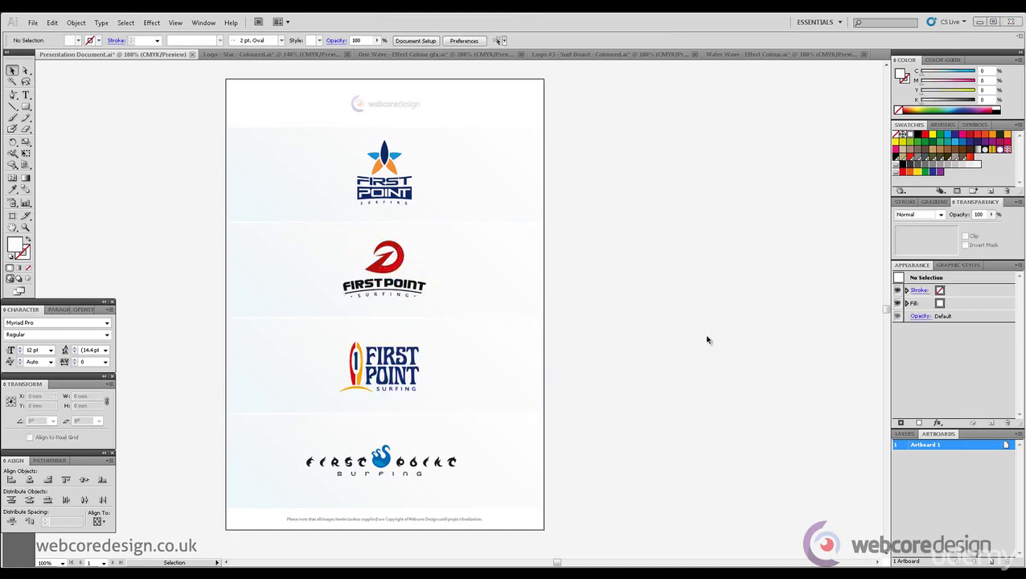